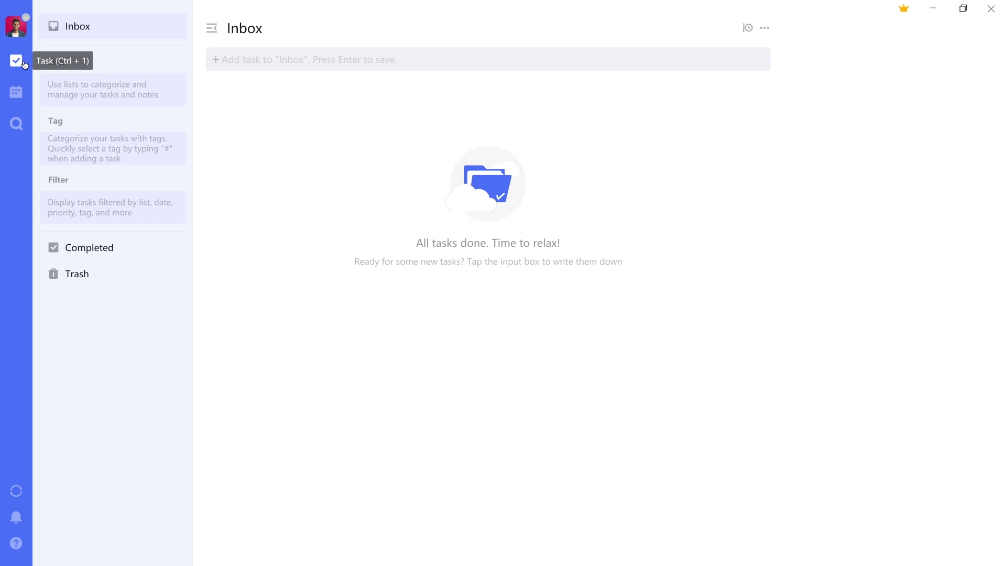
Step: Dismiss the Calendar View Premium prompt and close search, returning to the empty Inbox
left_click(19, 95)
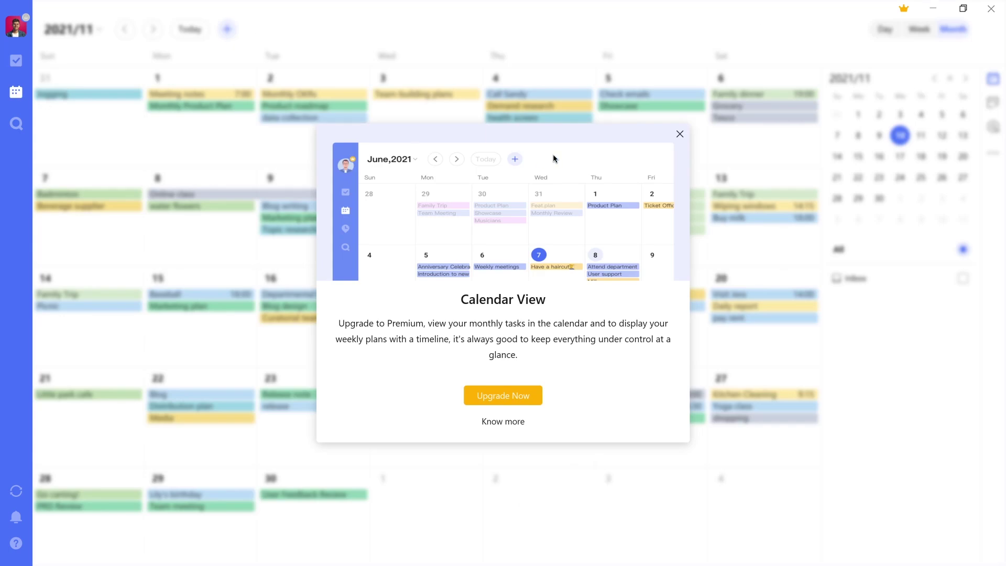
left_click(22, 128)
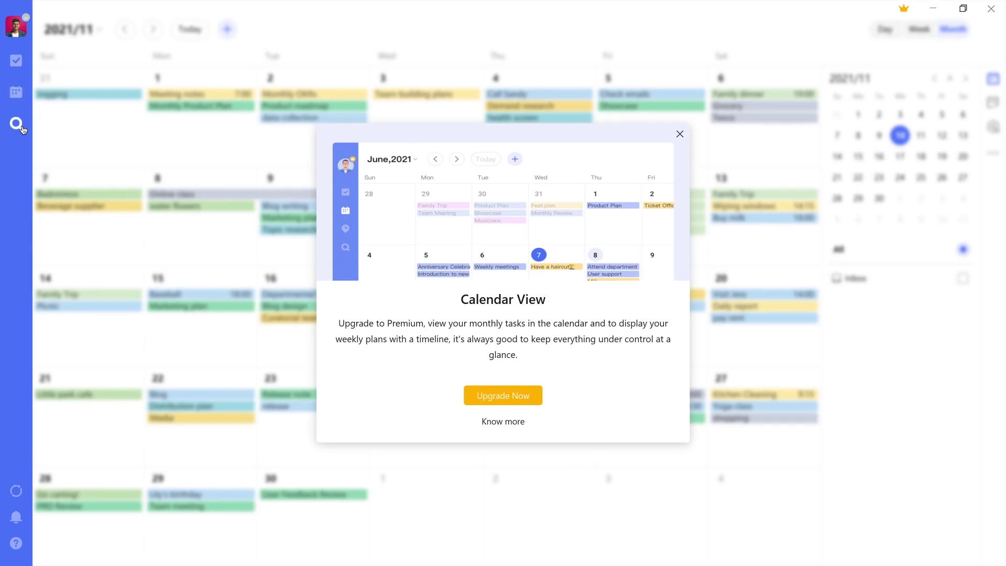
left_click(680, 135)
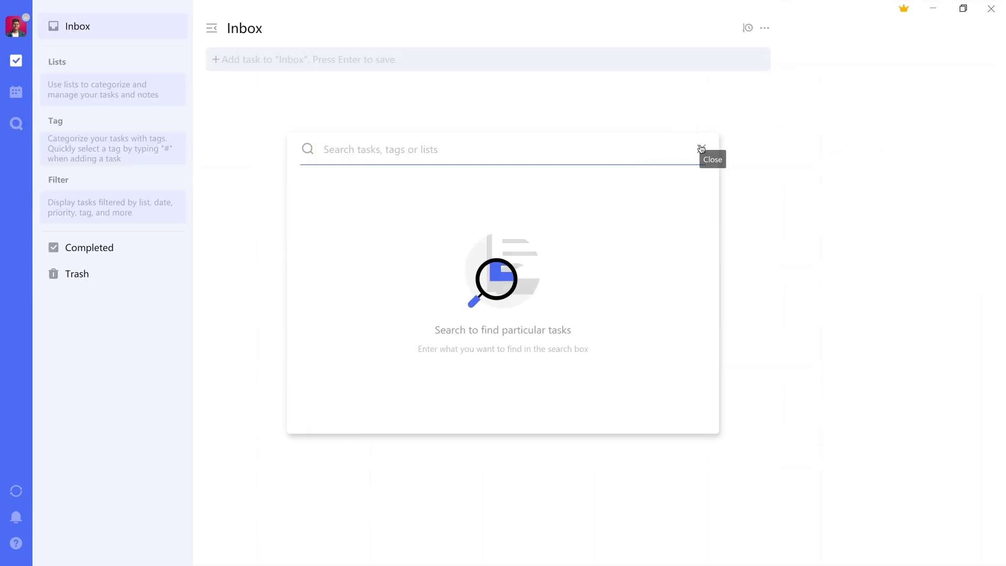
left_click(701, 149)
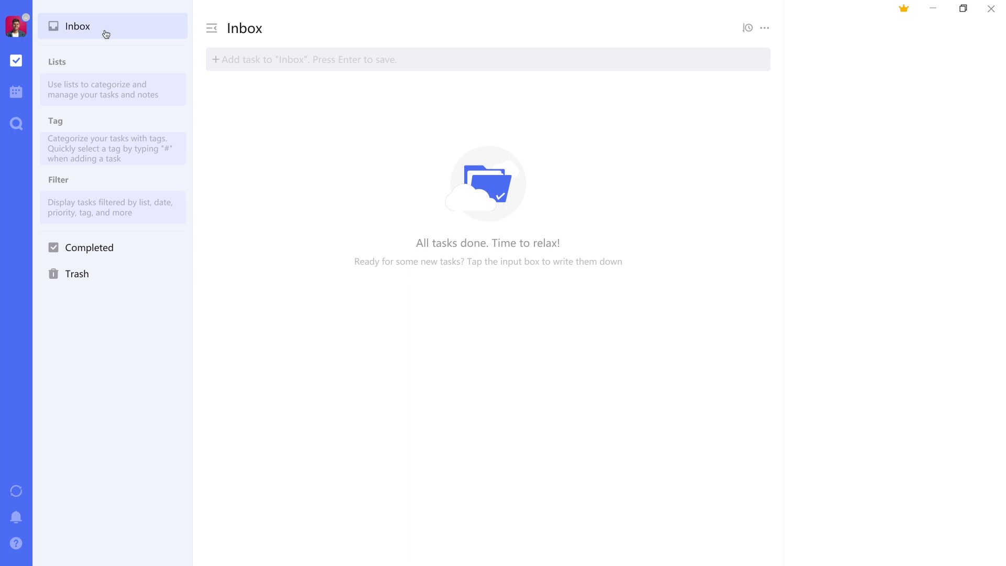
Step: Collapse the Lists, Tag and Filter sidebar sections, then expand all three again
mouse_move(94, 64)
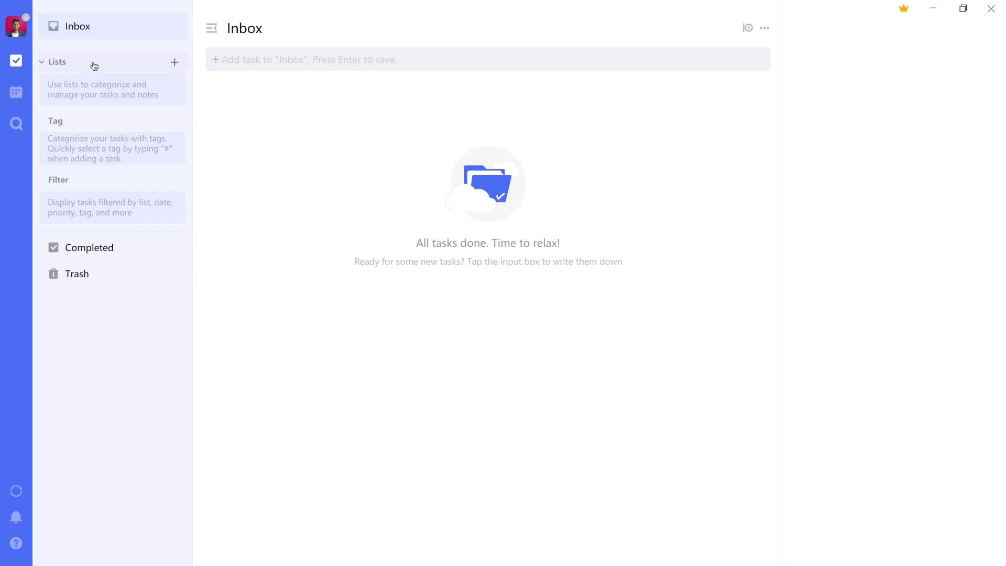
left_click(43, 63)
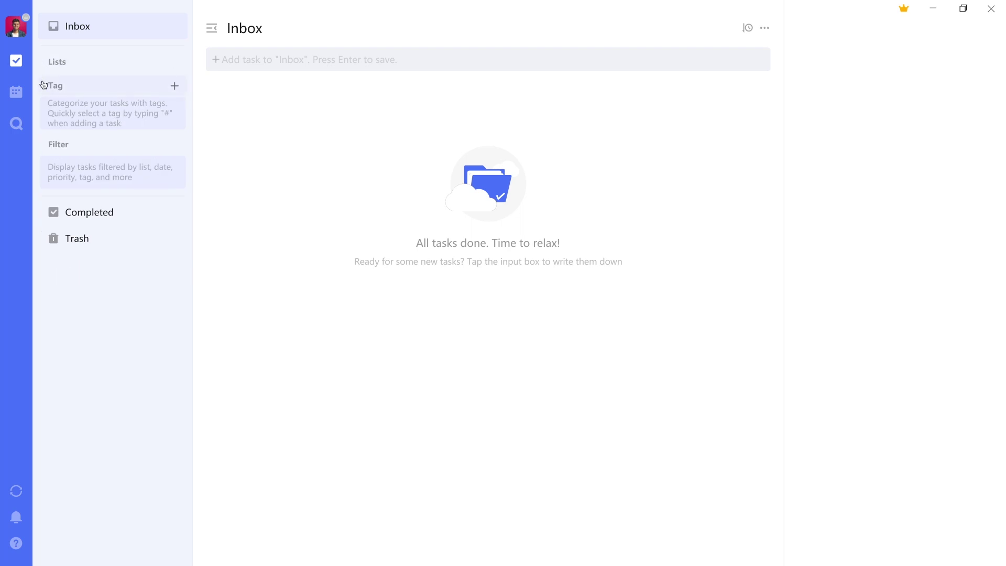
left_click(43, 85)
left_click(43, 108)
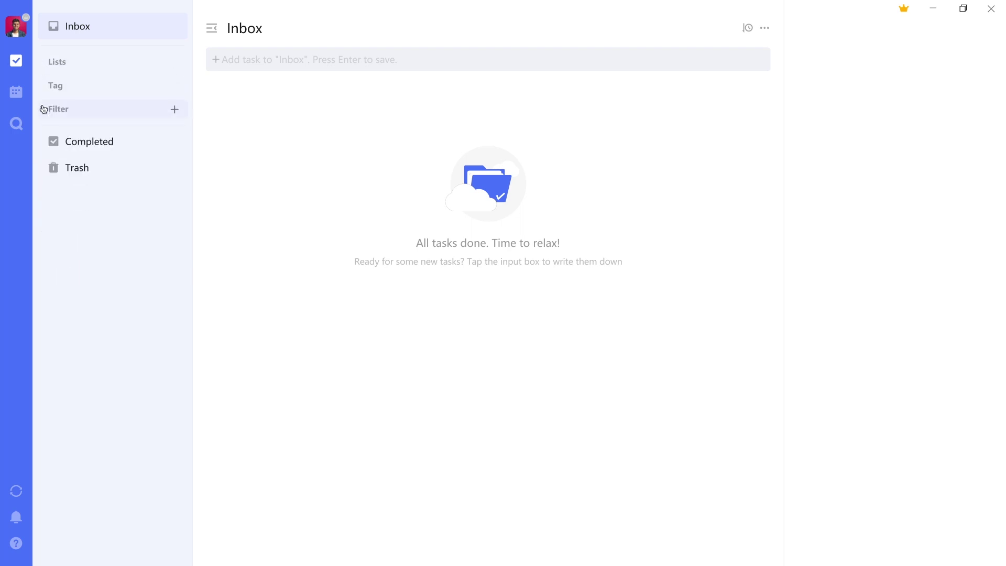
left_click(45, 63)
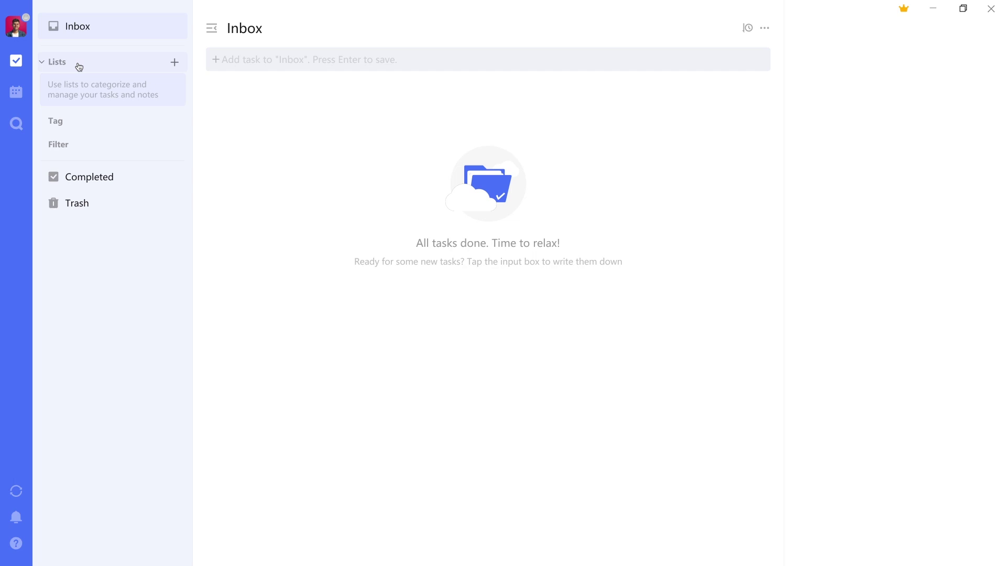
left_click(43, 123)
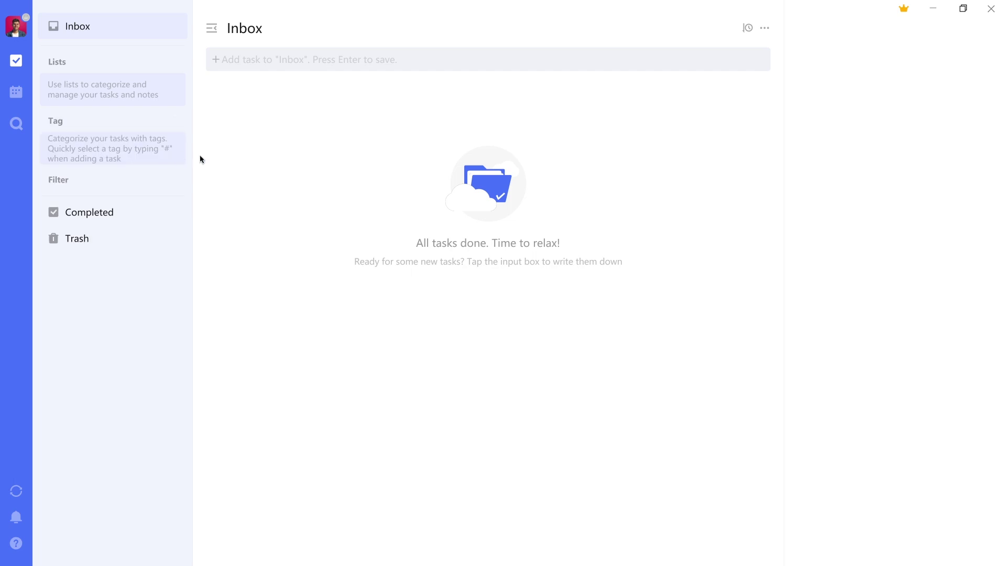
left_click(42, 184)
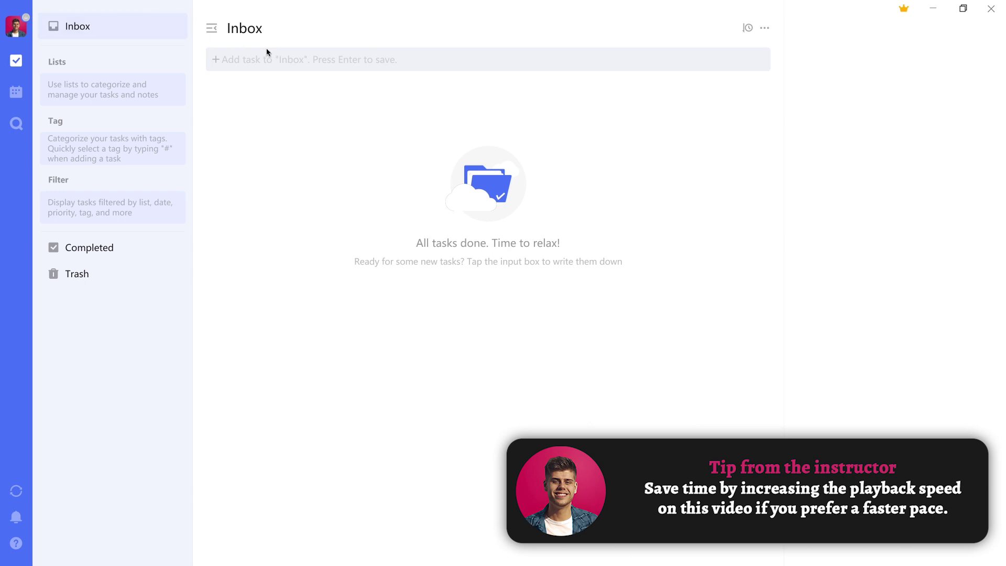
Step: Browse the themes and cancel to keep Blue, then open Settings from the account menu
left_click(16, 26)
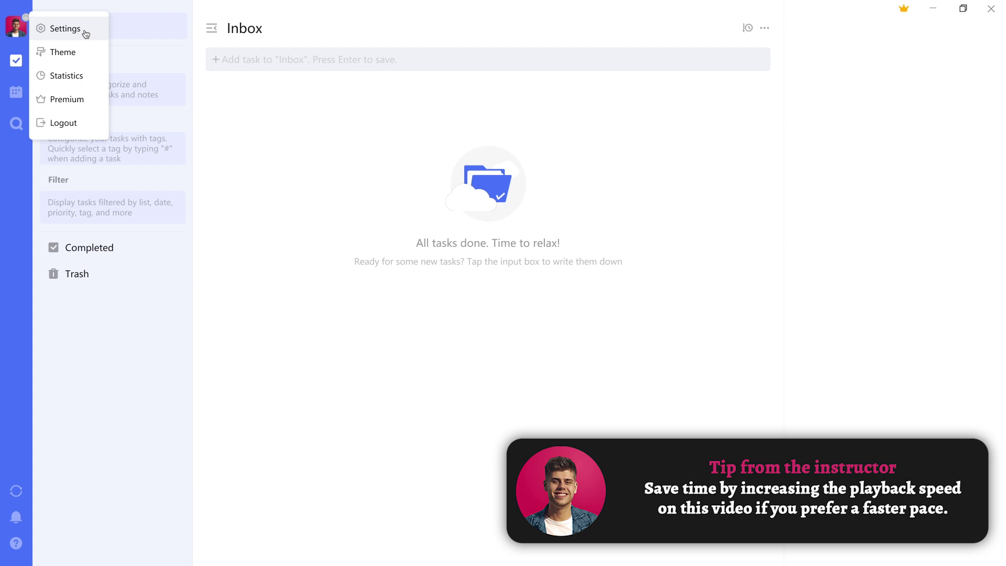
left_click(83, 51)
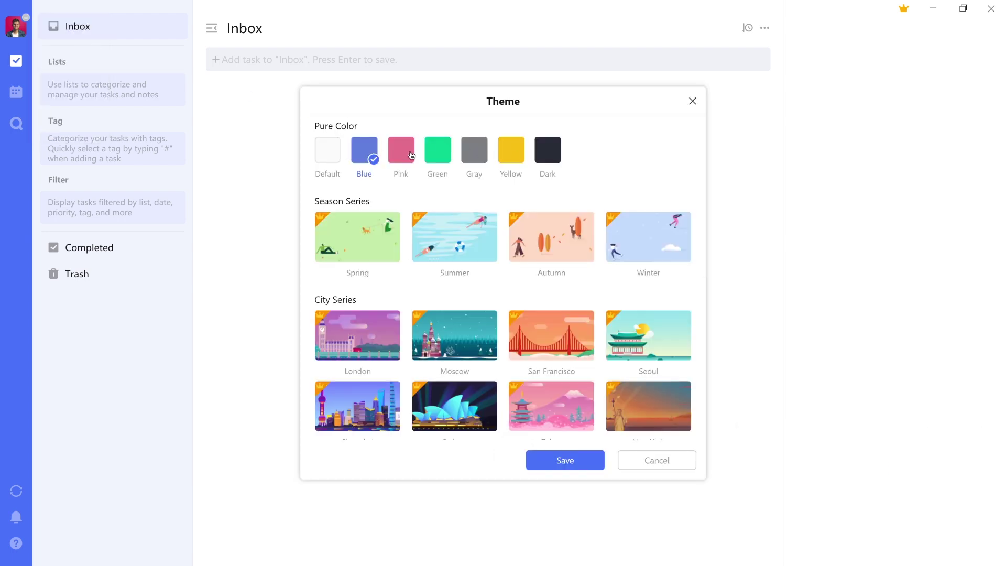
scroll(564, 251, "down", 5)
scroll(565, 252, "up", 3)
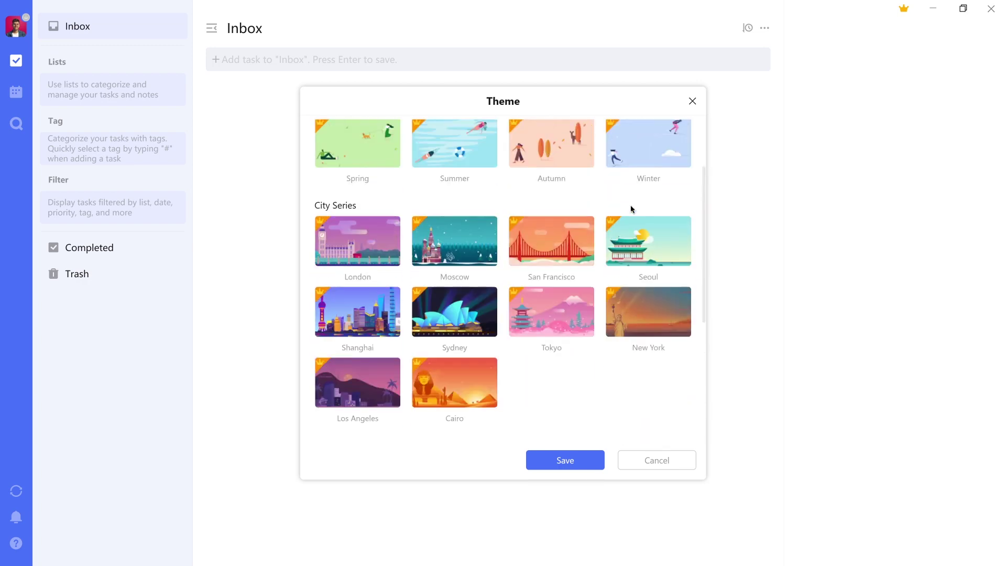
left_click(653, 458)
left_click(18, 33)
left_click(65, 28)
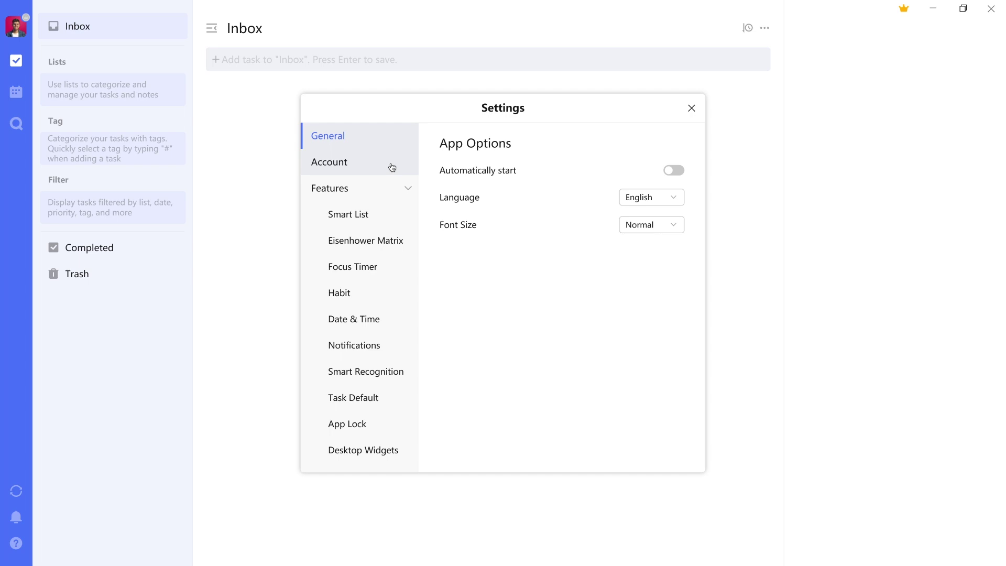
Step: Show the Smart List page under Features in Settings
left_click(383, 207)
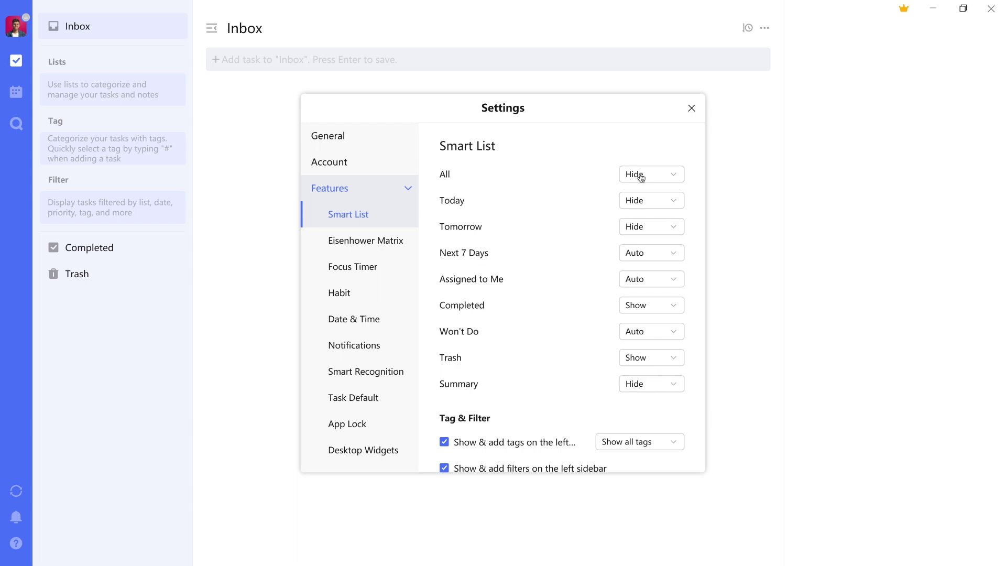
Step: Switch on the Eisenhower Matrix feature
scroll(592, 239, "down", 4)
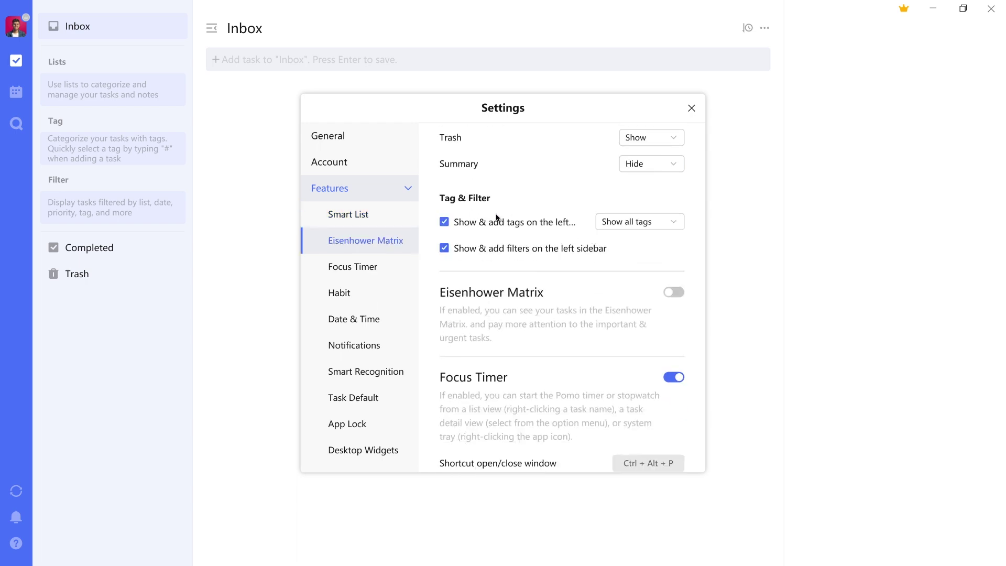
scroll(497, 217, "down", 2)
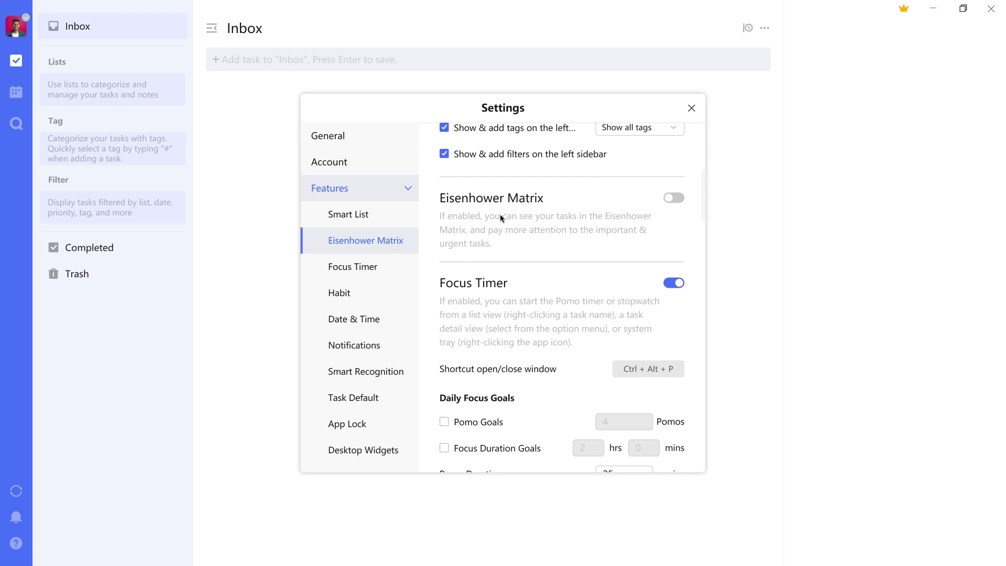
left_click(679, 199)
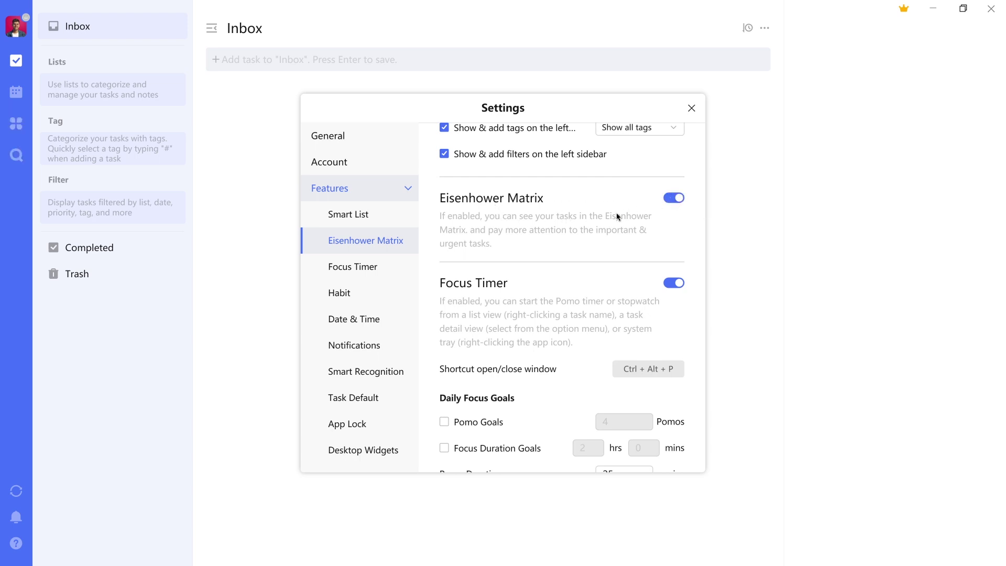
Step: Switch on the Habit feature further down the Features list
scroll(616, 217, "down", 6)
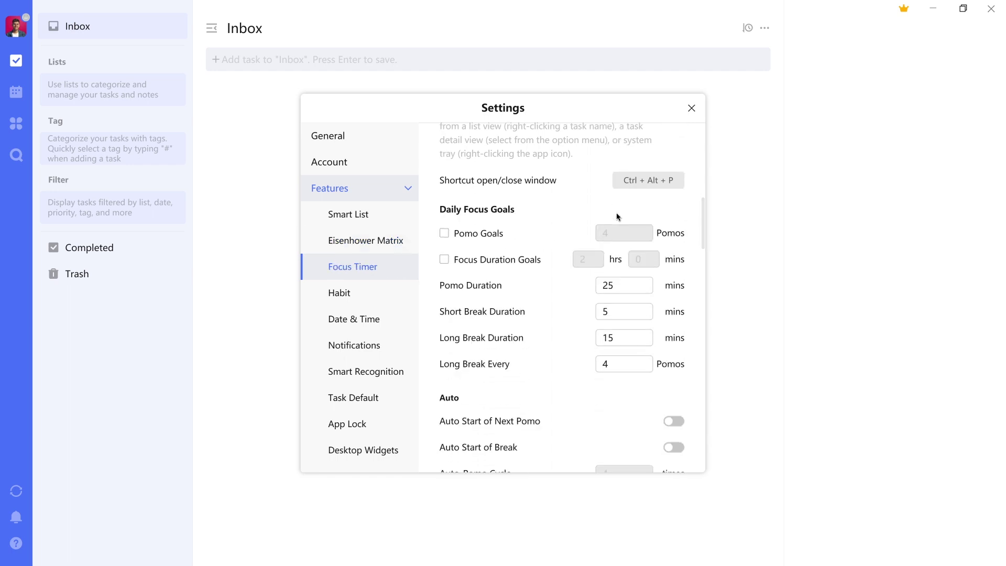
scroll(617, 216, "down", 5)
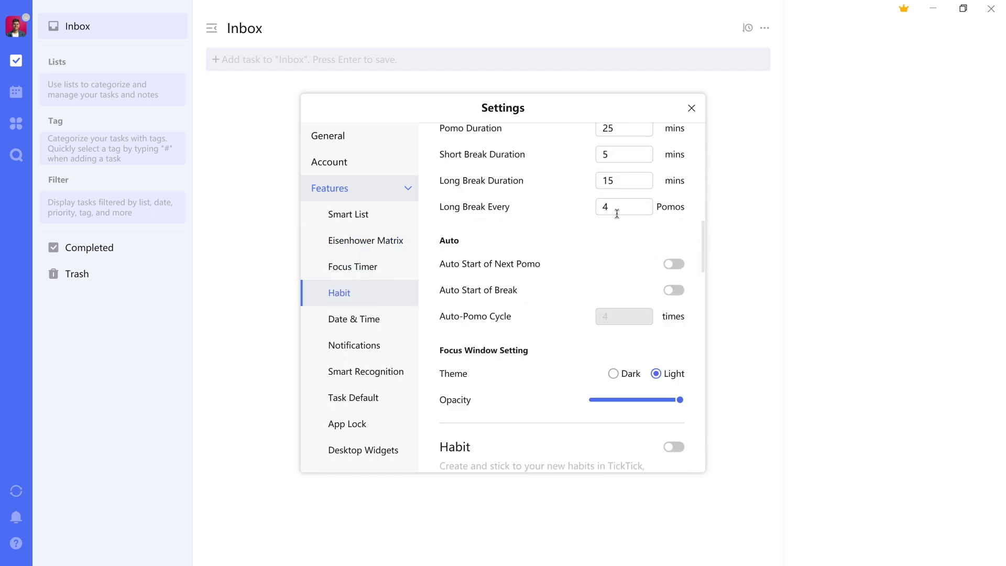
scroll(603, 235, "up", 1)
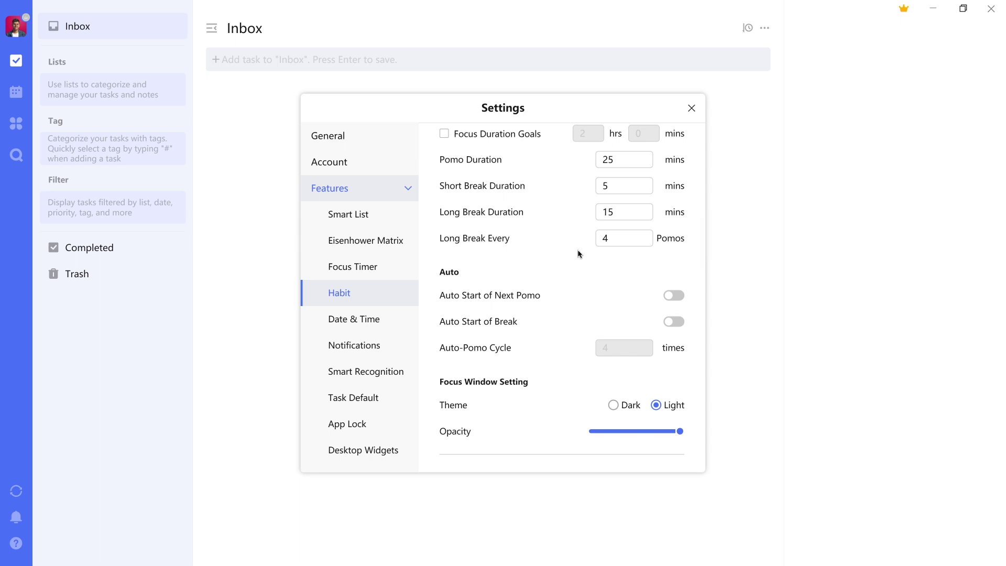
scroll(579, 254, "down", 1)
scroll(578, 253, "down", 1)
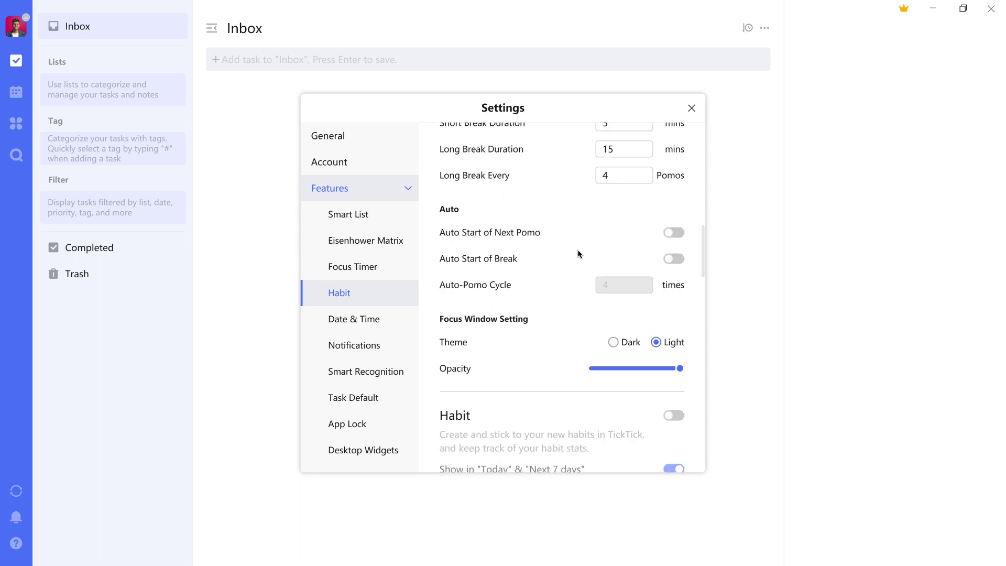
scroll(578, 254, "down", 1)
scroll(541, 255, "down", 6)
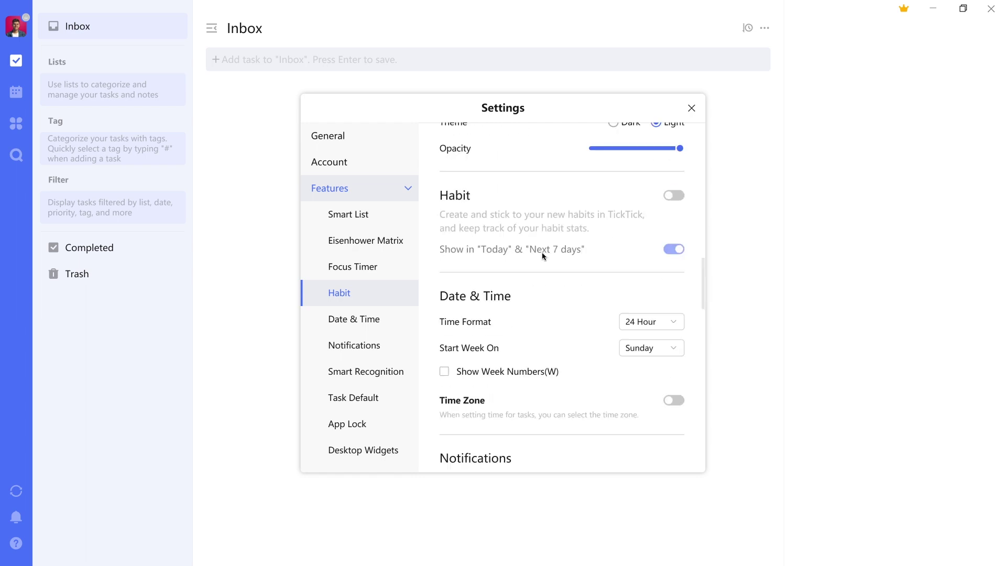
left_click(672, 195)
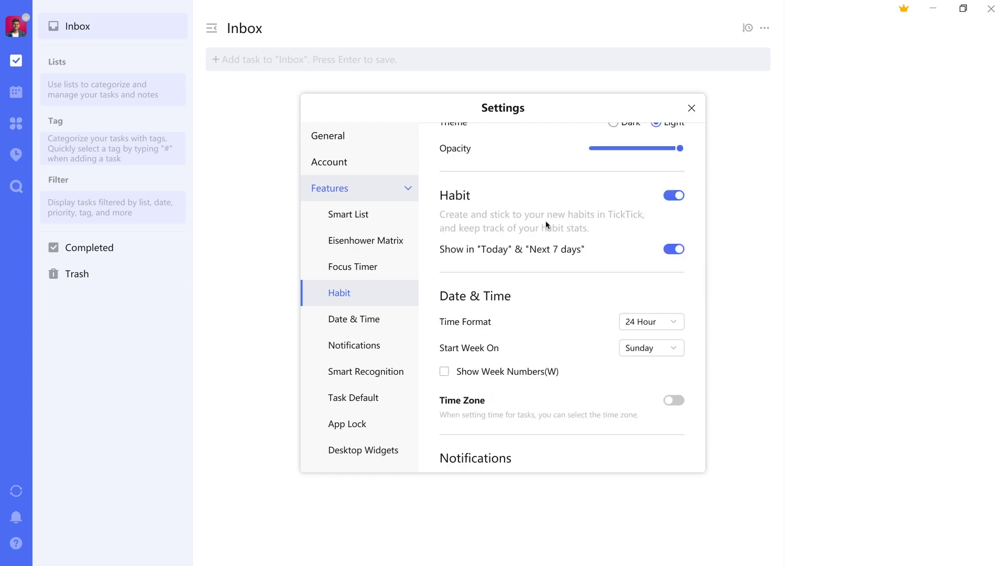
scroll(545, 224, "down", 2)
scroll(545, 225, "down", 4)
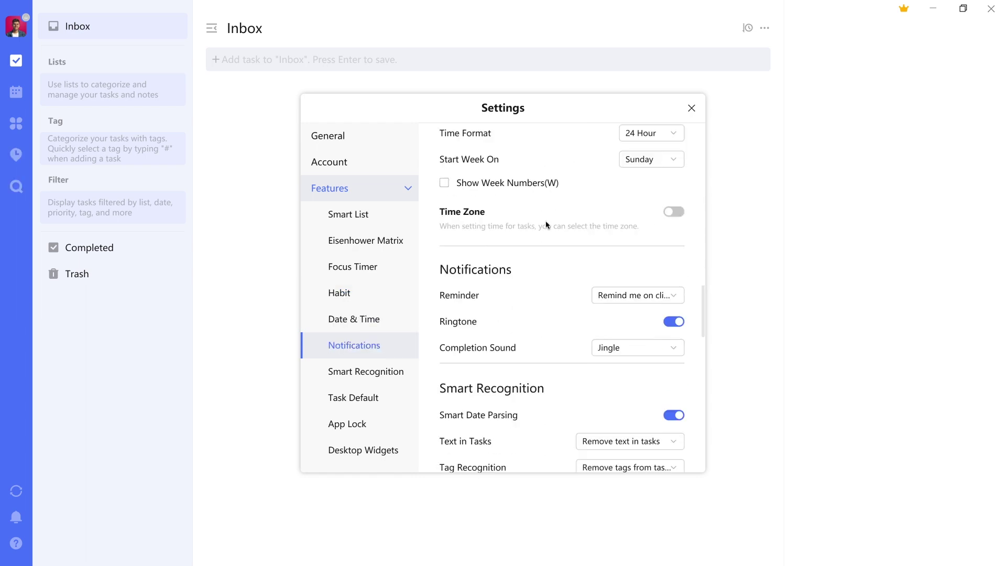
scroll(545, 224, "up", 1)
scroll(545, 224, "down", 2)
scroll(545, 224, "down", 4)
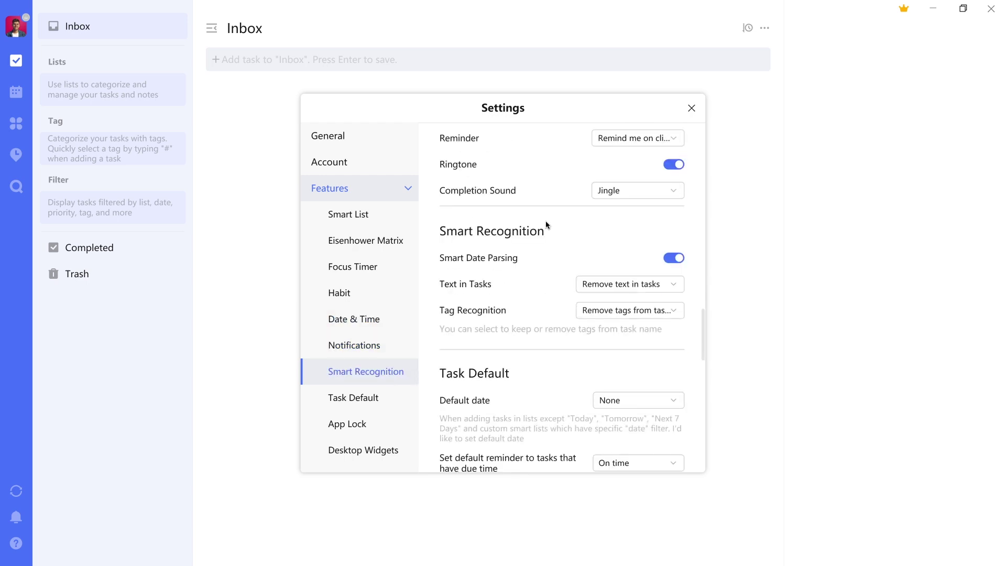
scroll(546, 224, "up", 1)
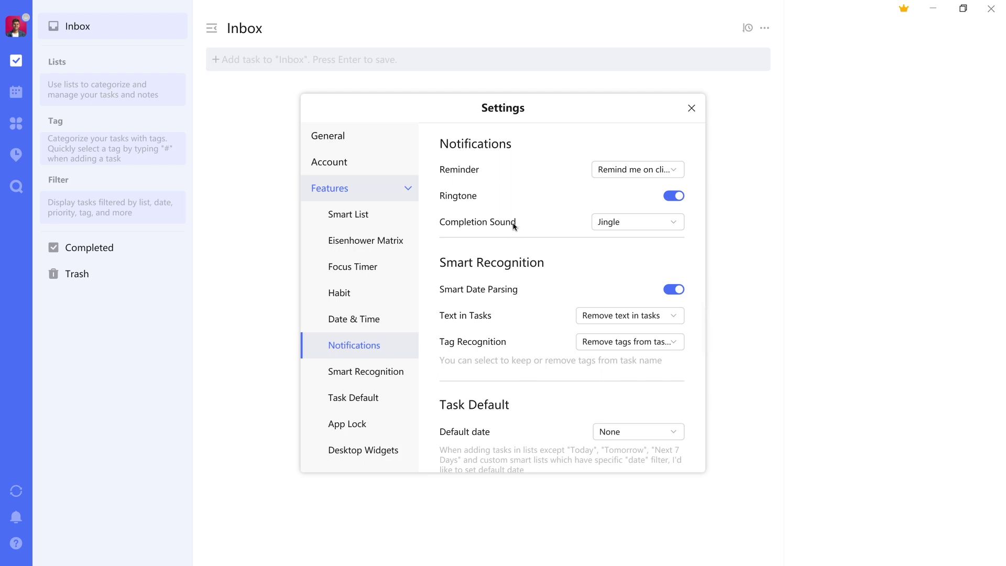
scroll(513, 225, "down", 7)
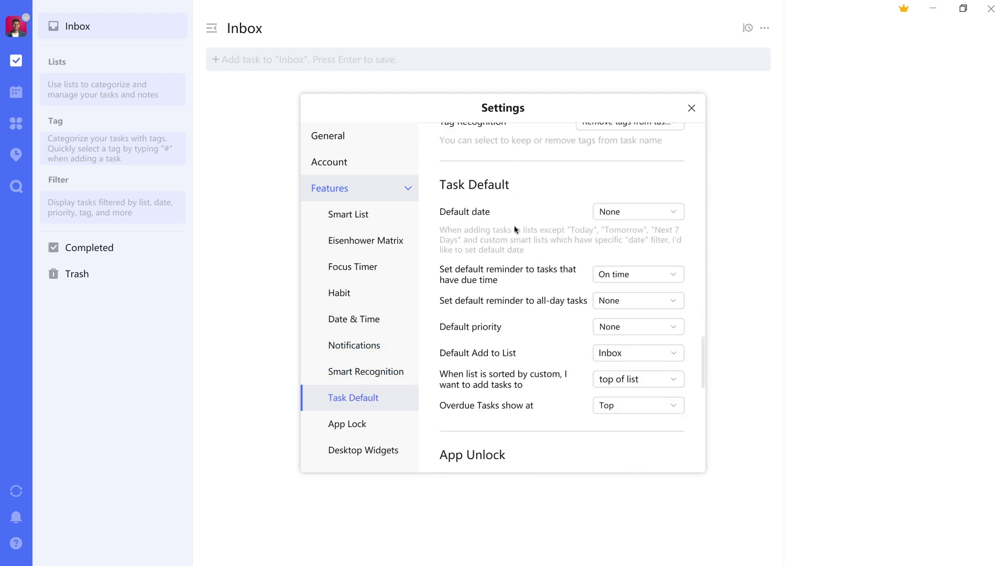
scroll(508, 252, "down", 1)
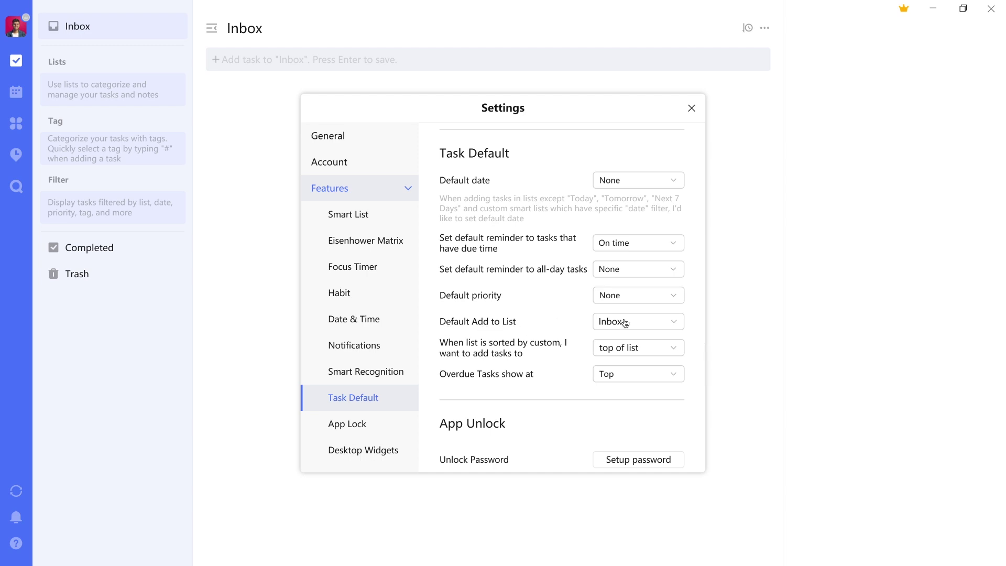
scroll(527, 242, "down", 7)
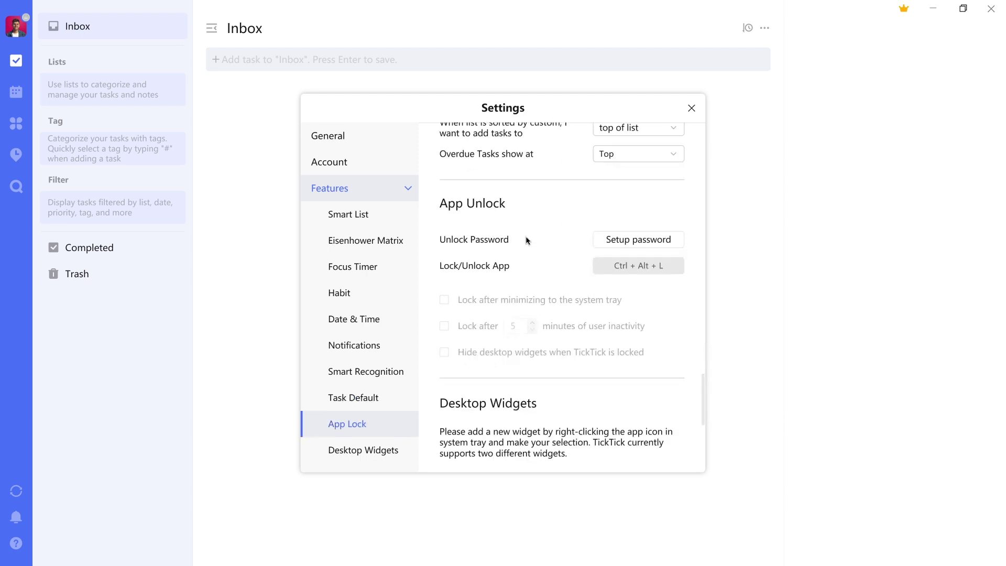
scroll(526, 240, "down", 4)
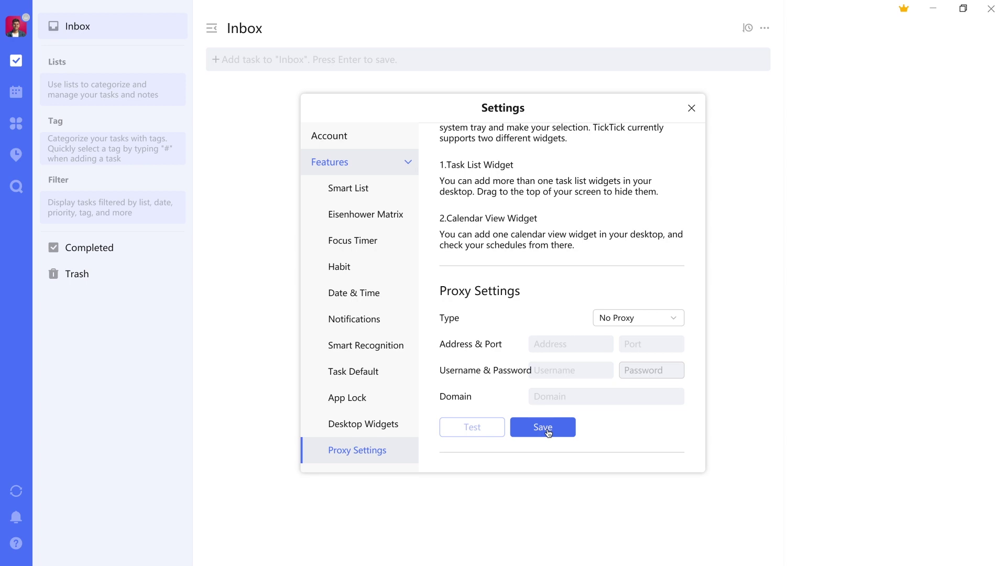
Step: Close the Settings window to return to the empty Inbox
left_click(690, 110)
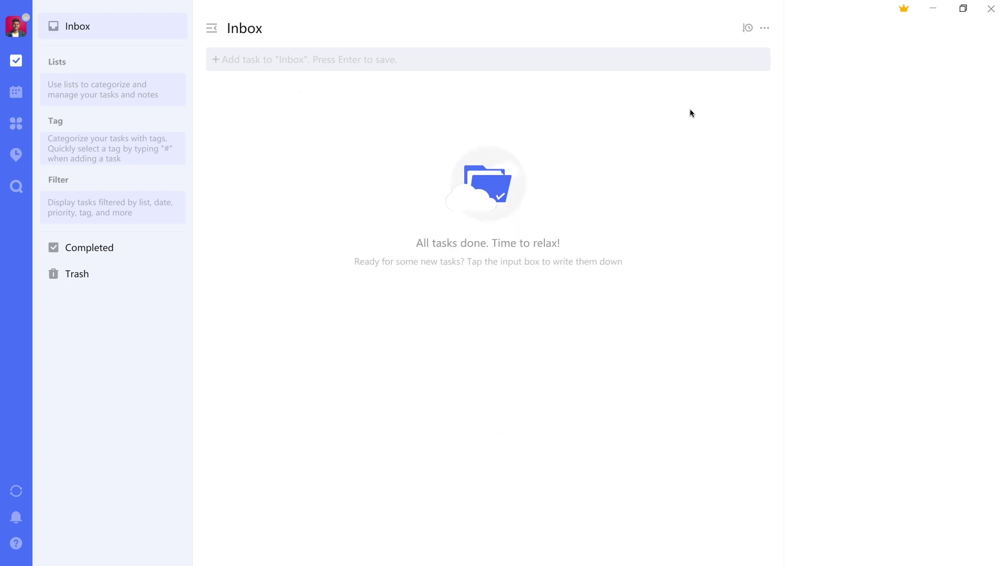